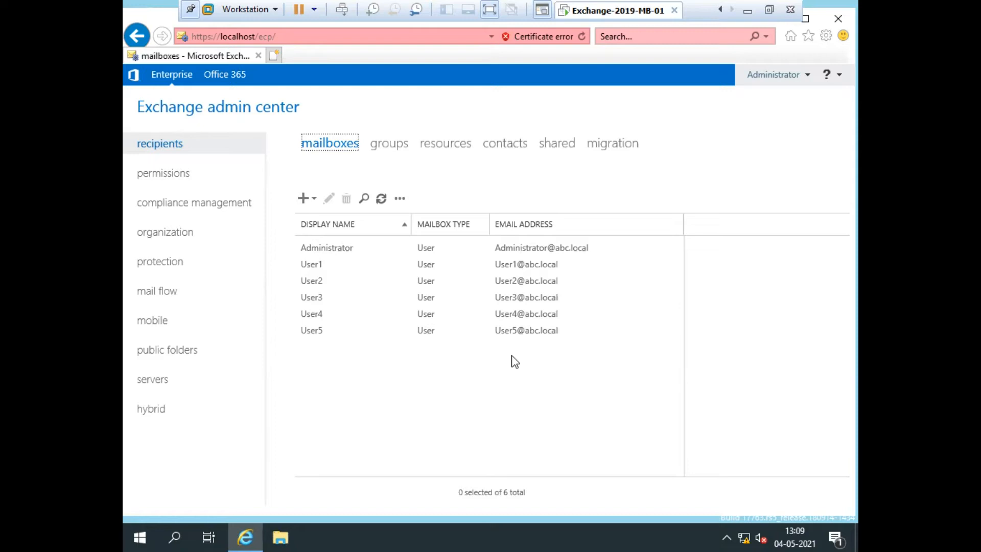
Switch to the empty recipients contacts list and open the new-contact menu.
{"action": "left_click", "coordinate": [498, 144]}
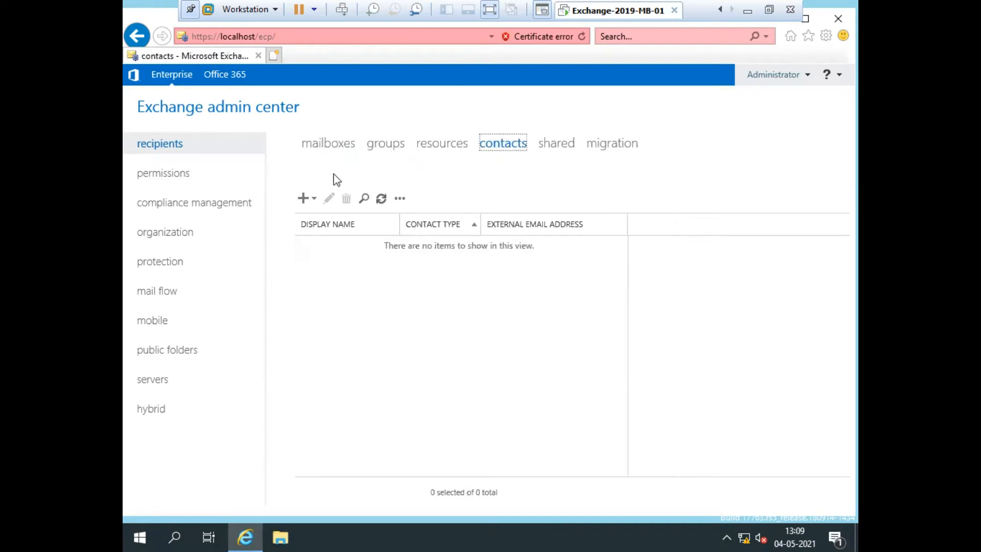
{"action": "left_click", "coordinate": [312, 199]}
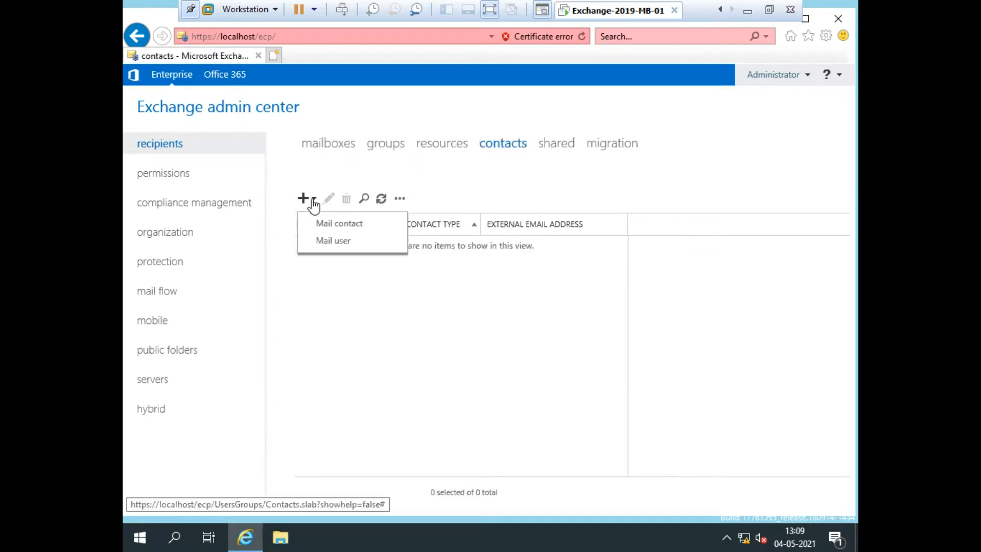
{"action": "left_click", "coordinate": [335, 229]}
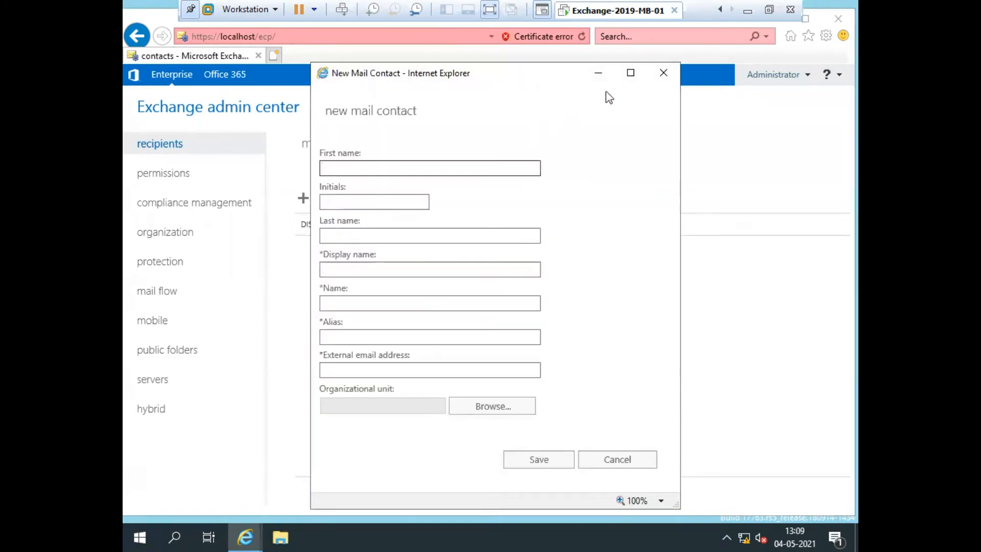
{"action": "left_click", "coordinate": [630, 74]}
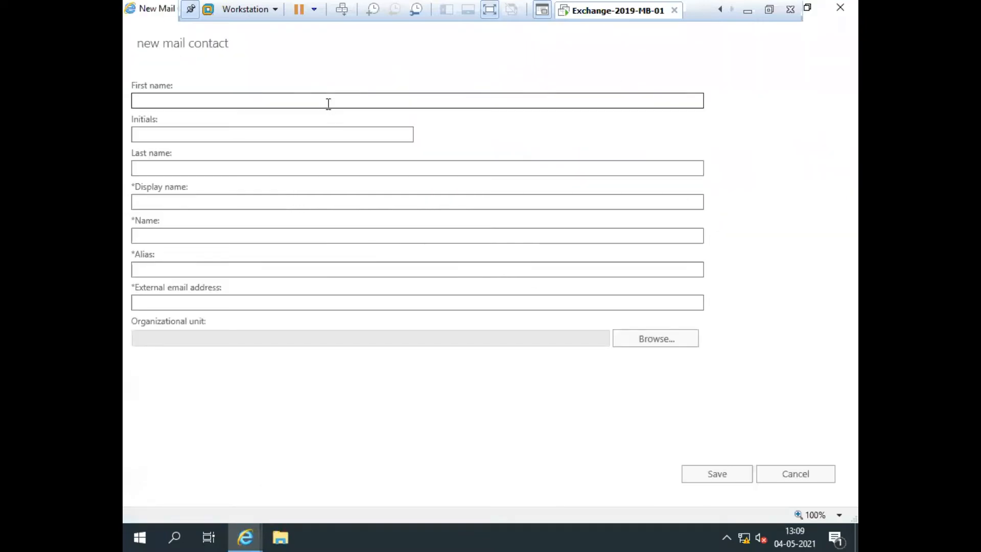
{"action": "type", "text": "User8"}
{"action": "key", "text": "Tab"}
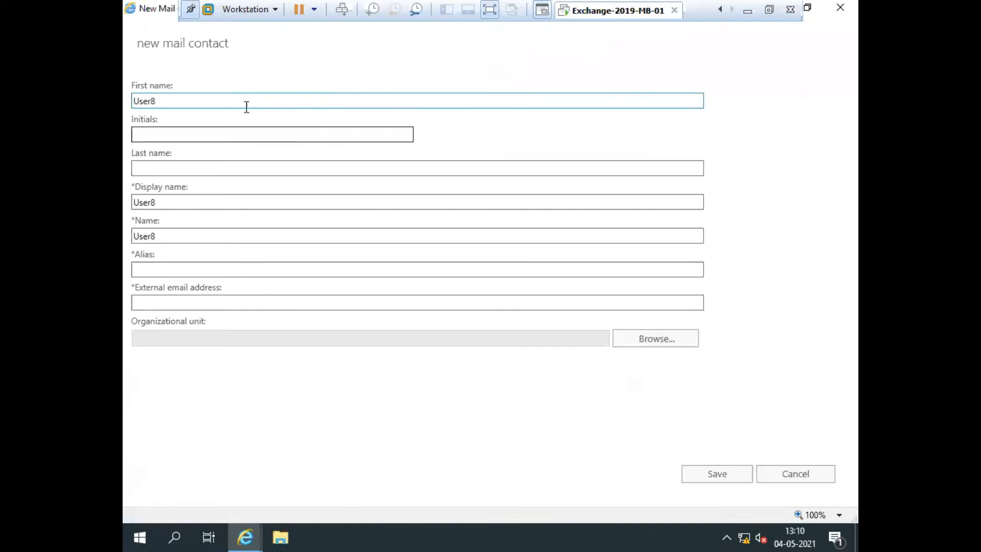
{"action": "left_click_drag", "start_coordinate": [158, 103], "coordinate": [126, 109]}
{"action": "key", "text": "ctrl+c"}
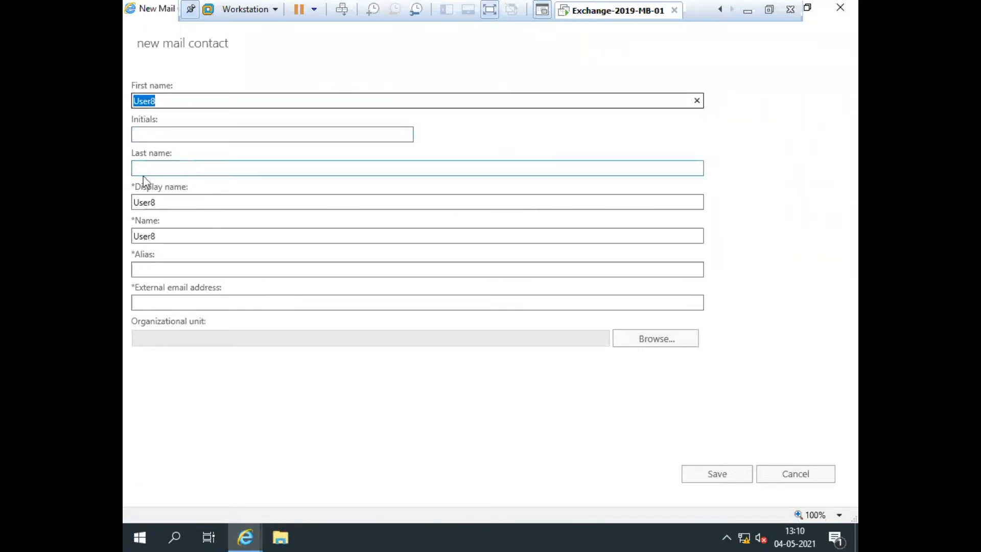
{"action": "left_click", "coordinate": [158, 265]}
{"action": "key", "text": "ctrl+v"}
{"action": "left_click", "coordinate": [180, 305]}
{"action": "key", "text": "ctrl+v"}
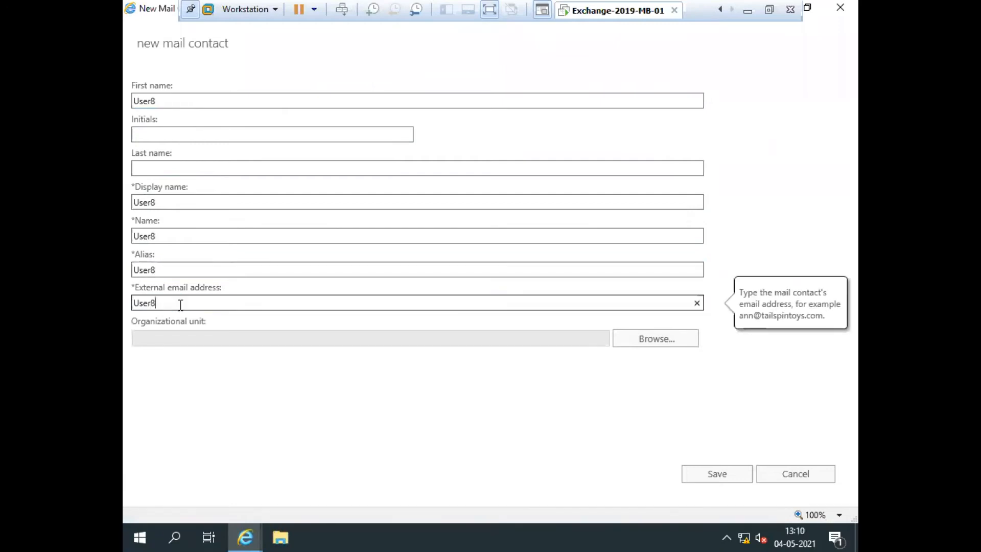
{"action": "type", "text": "@xyz.com"}
Put User8 in the Abc.local/Users organizational unit, save it, and reopen it for editing.
{"action": "left_click", "coordinate": [644, 346]}
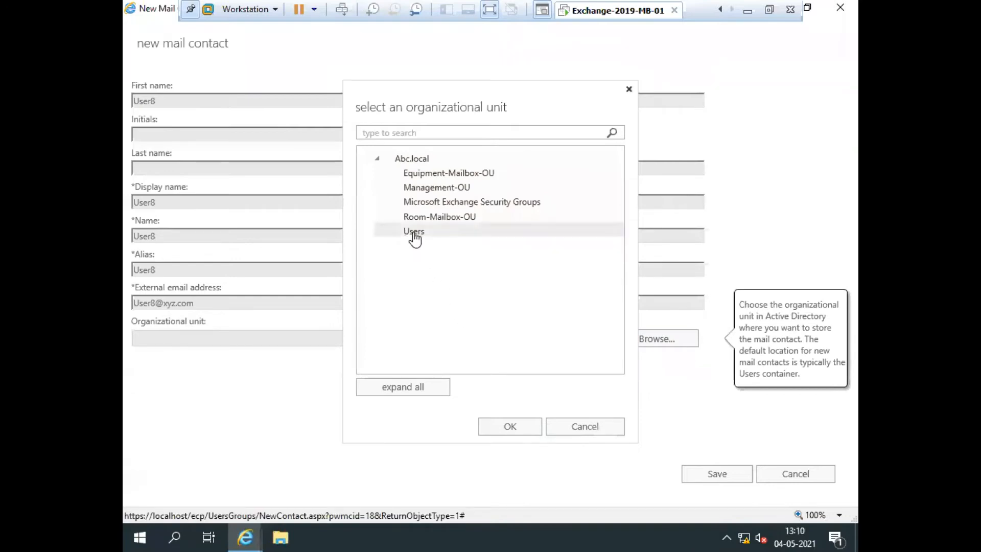
{"action": "left_click", "coordinate": [414, 238]}
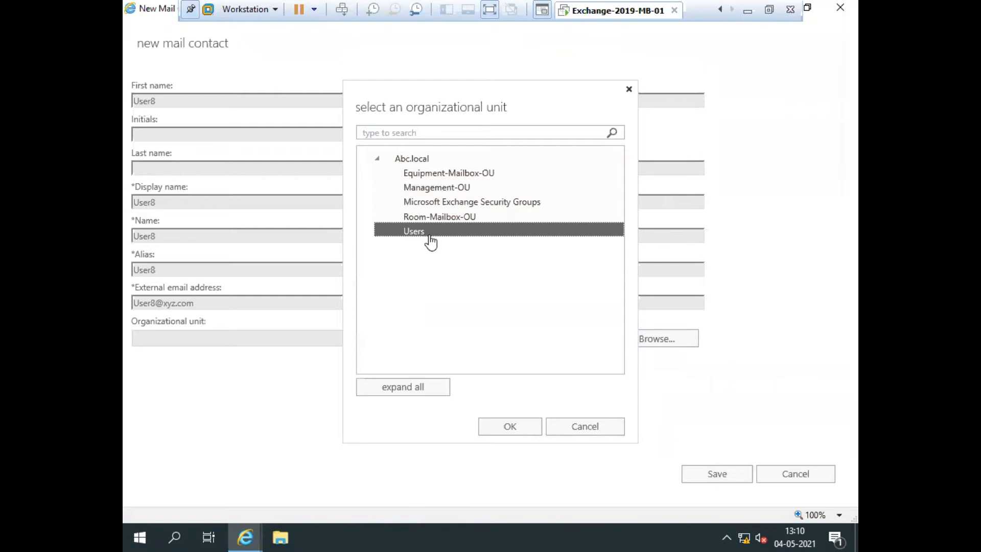
{"action": "left_click", "coordinate": [516, 427]}
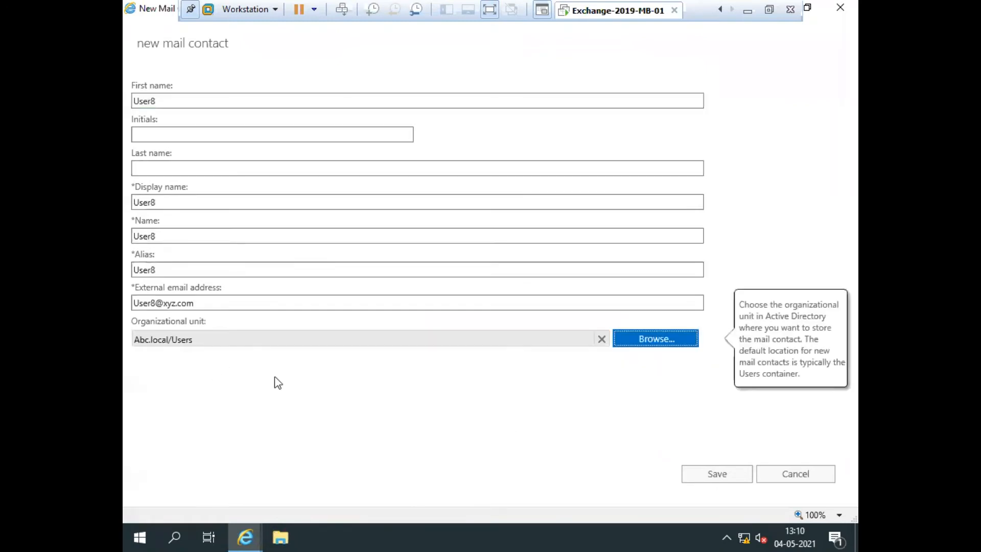
{"action": "left_click", "coordinate": [713, 476]}
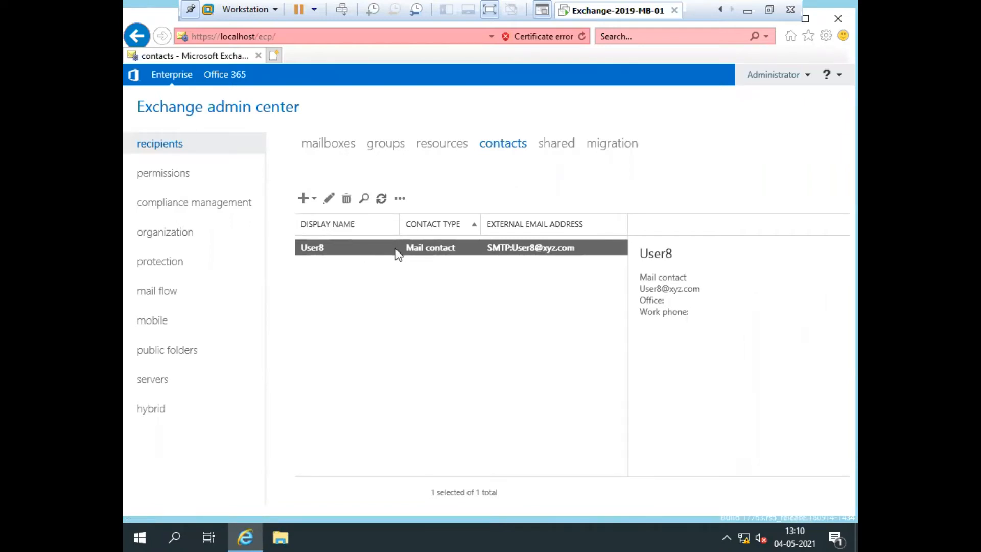
{"action": "left_click", "coordinate": [328, 199]}
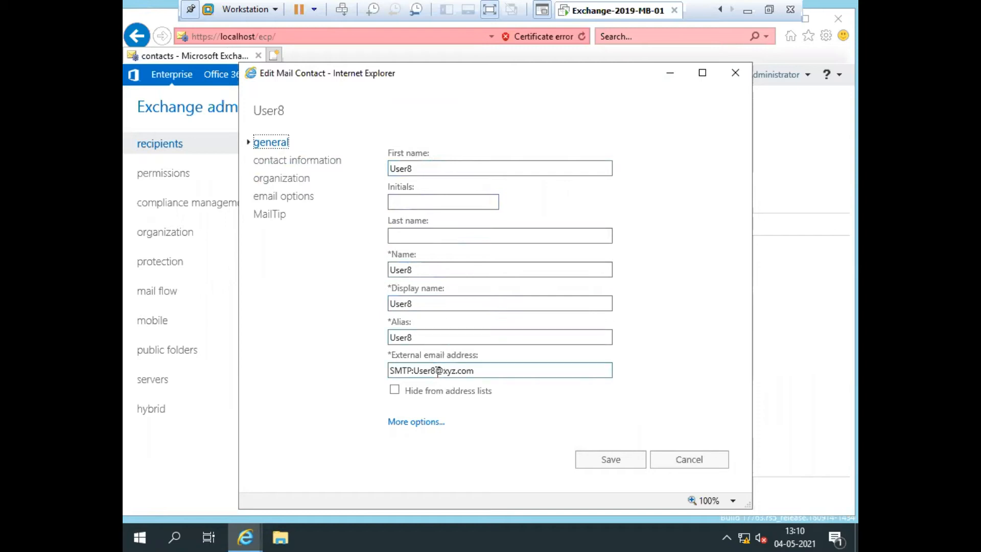
{"action": "left_click", "coordinate": [422, 423]}
{"action": "scroll", "coordinate": [434, 409], "scroll_direction": "down", "scroll_amount": 1}
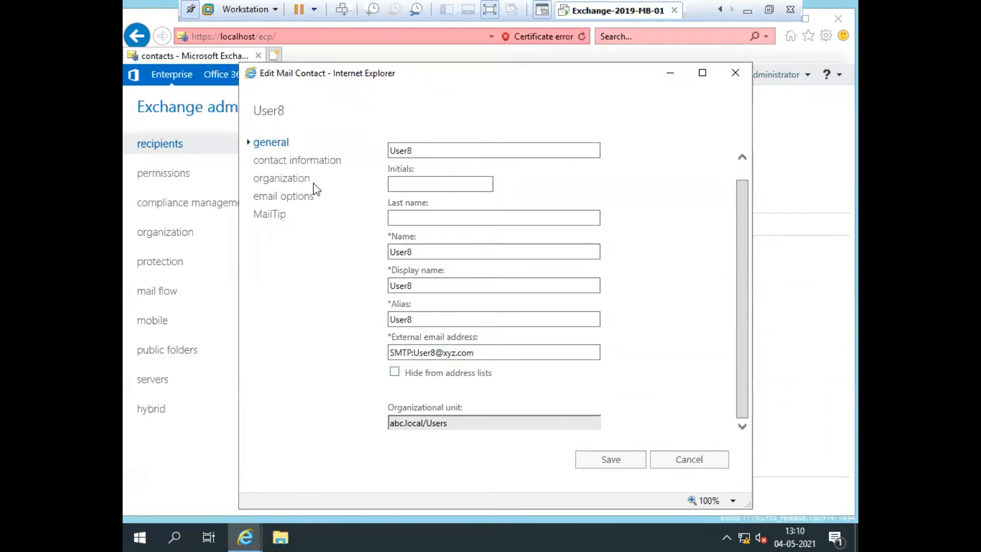
{"action": "left_click", "coordinate": [275, 164]}
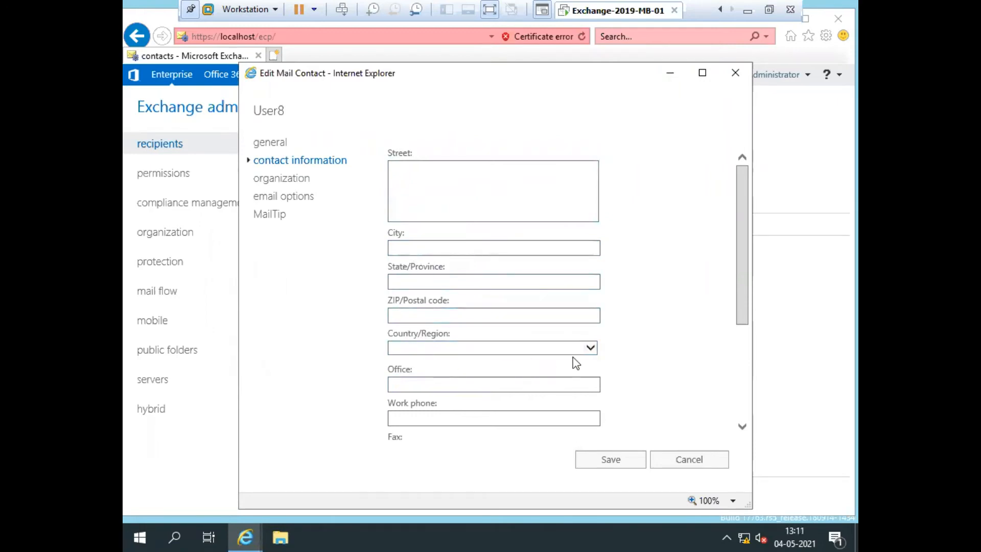
{"action": "scroll", "coordinate": [495, 373], "scroll_direction": "down", "scroll_amount": 3}
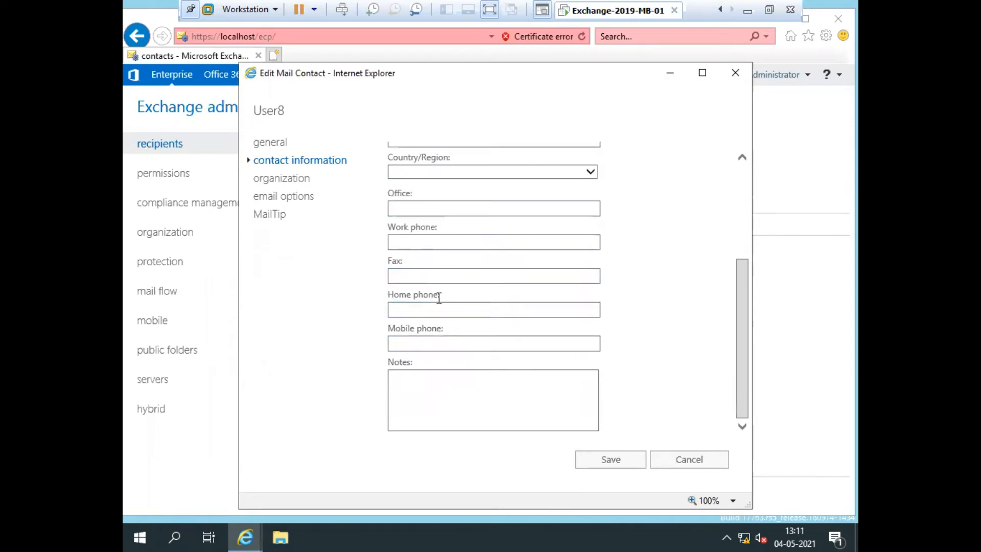
{"action": "left_click", "coordinate": [471, 342]}
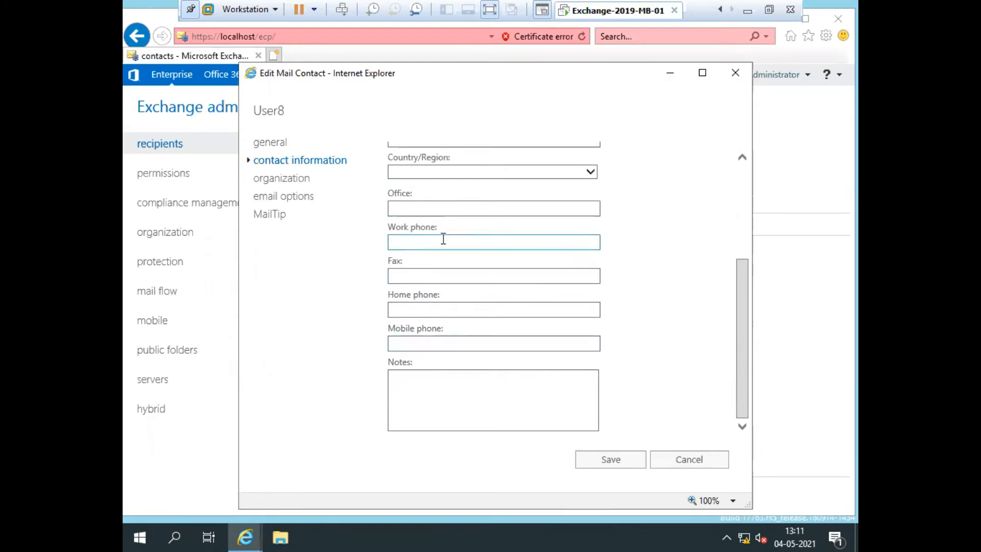
{"action": "left_click", "coordinate": [285, 179]}
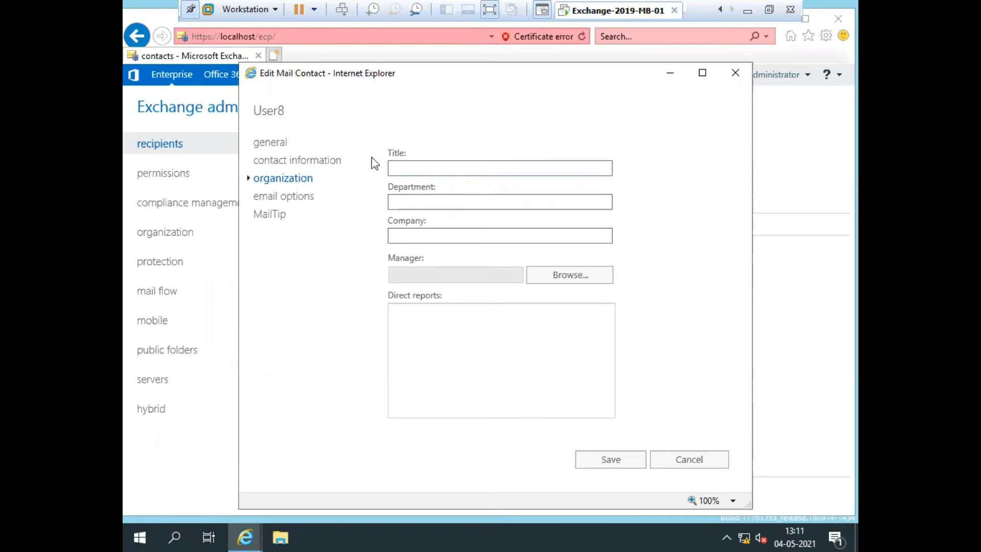
{"action": "left_click", "coordinate": [265, 196]}
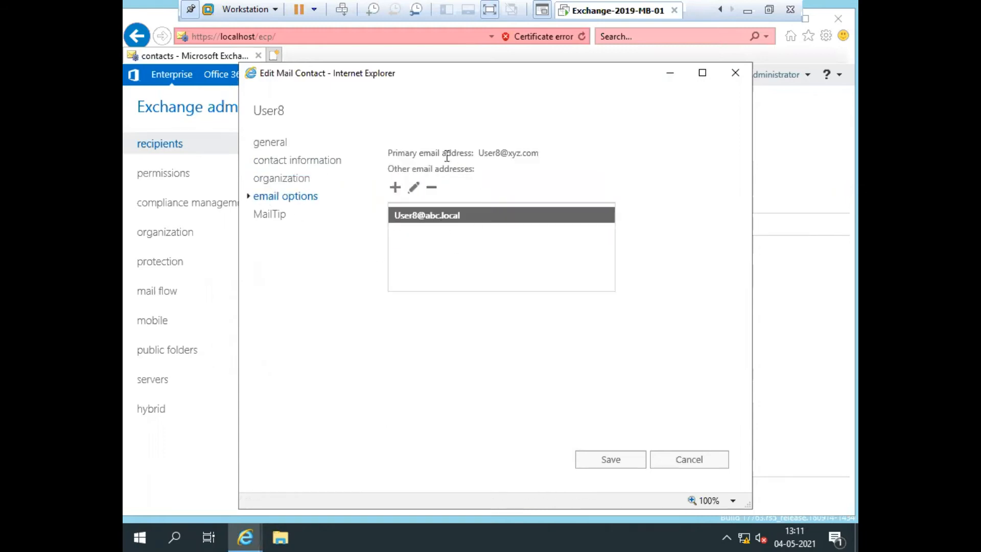
{"action": "left_click_drag", "start_coordinate": [389, 154], "coordinate": [541, 154]}
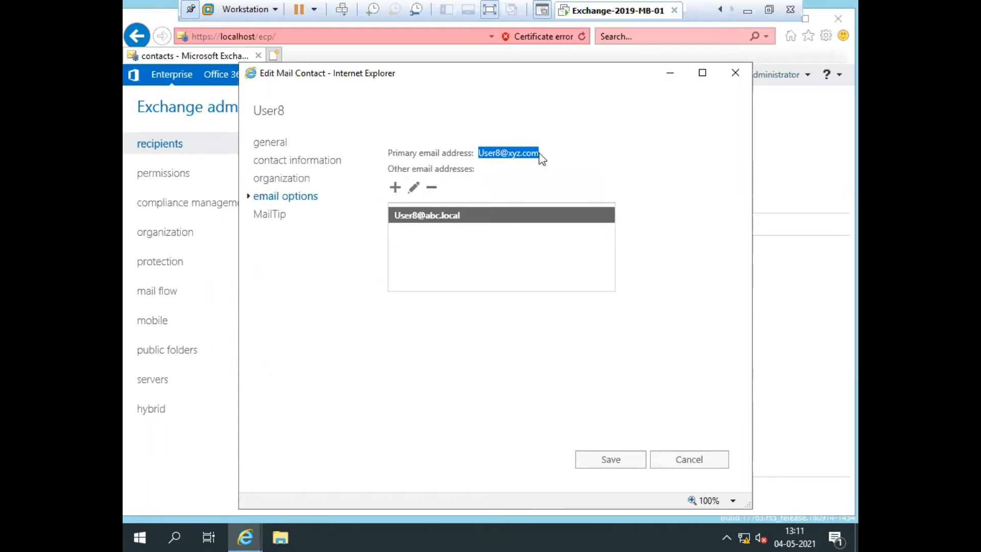
{"action": "left_click", "coordinate": [520, 183]}
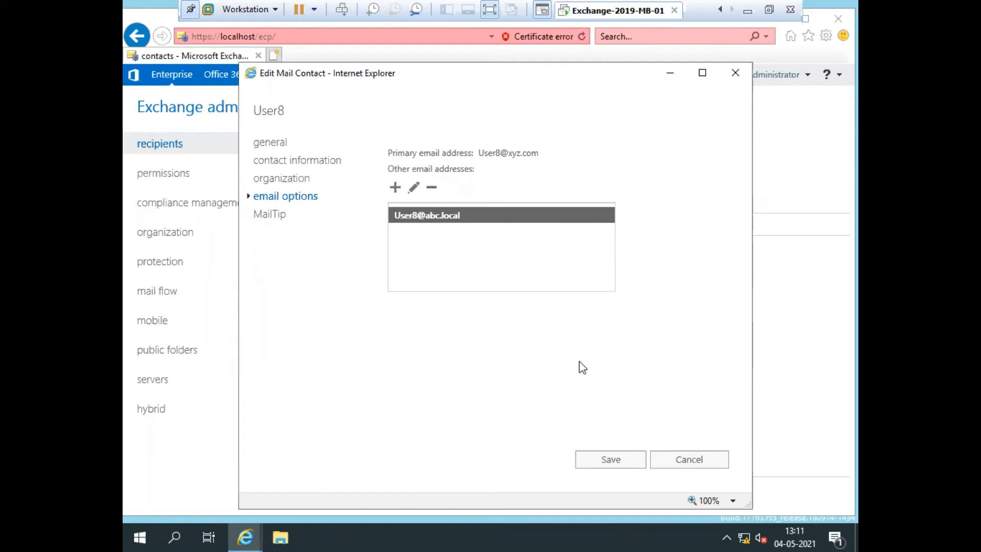
{"action": "left_click", "coordinate": [271, 145]}
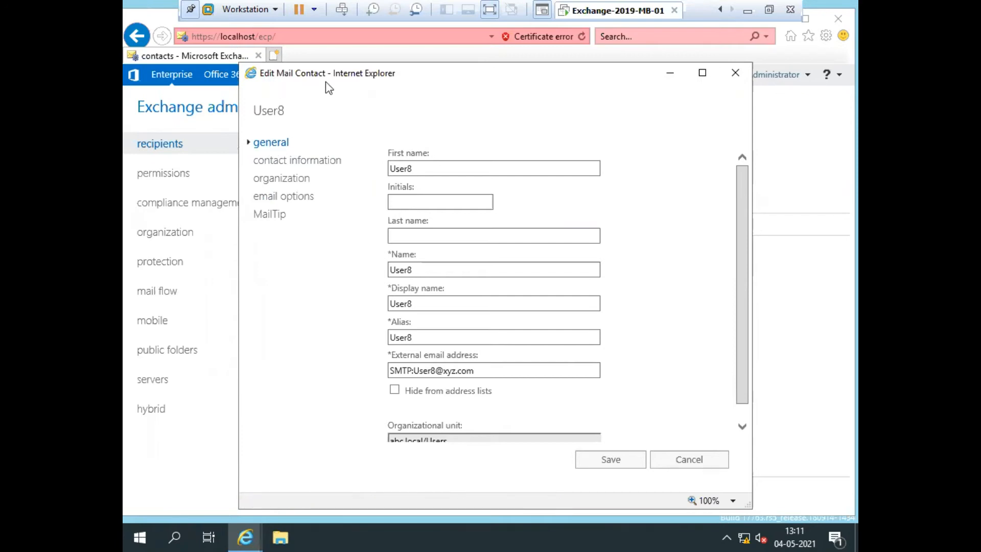
{"action": "left_click", "coordinate": [603, 463]}
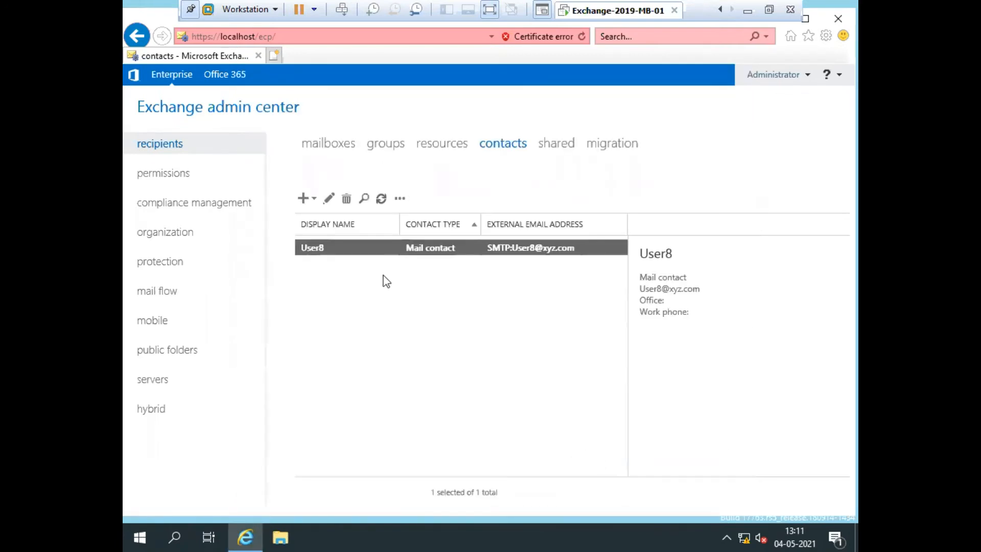
{"action": "left_click", "coordinate": [305, 198]}
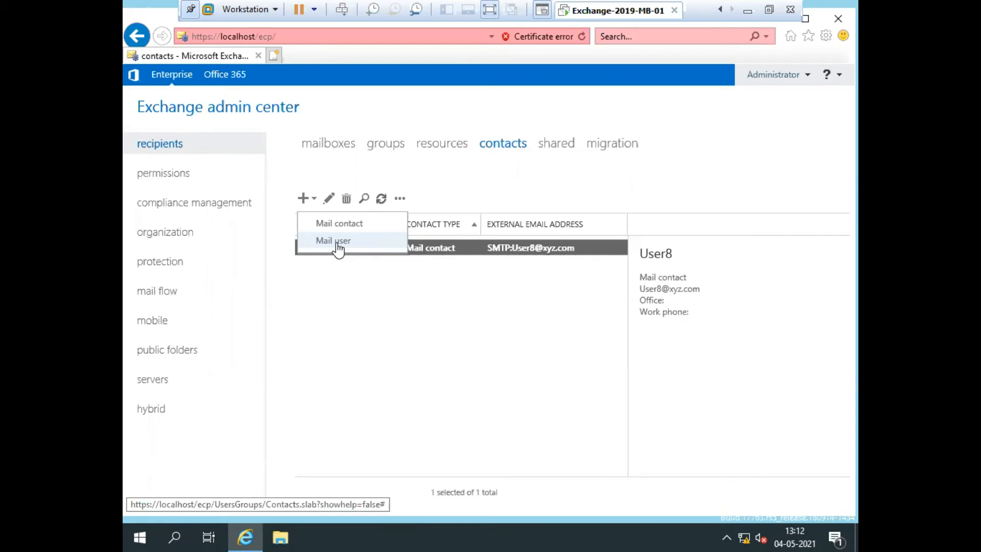
Choose Mail user from the New menu to start a new mail user.
{"action": "left_click", "coordinate": [337, 242]}
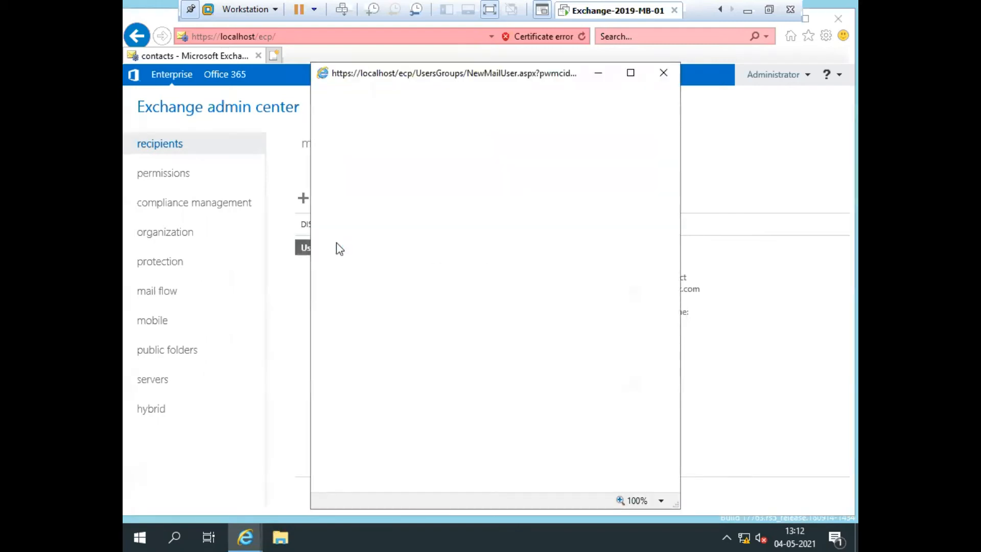
Choose New user and enter the alias User9, correcting its capitalization.
{"action": "left_click", "coordinate": [630, 73]}
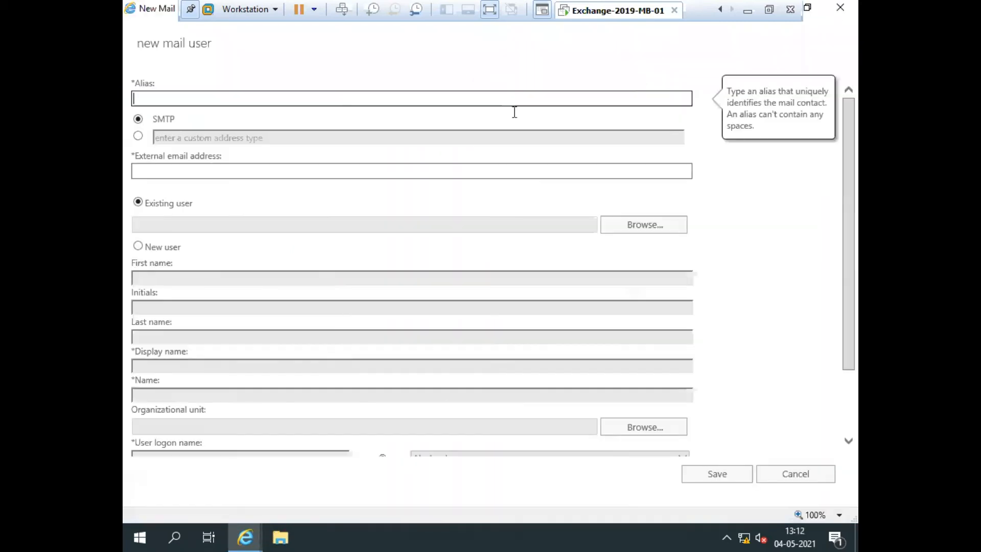
{"action": "left_click", "coordinate": [139, 204]}
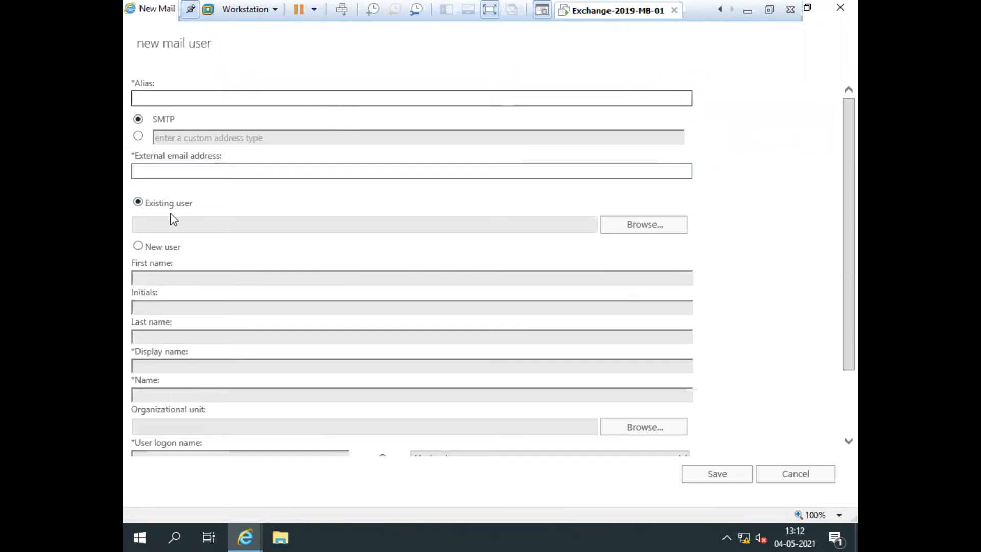
{"action": "left_click", "coordinate": [138, 247]}
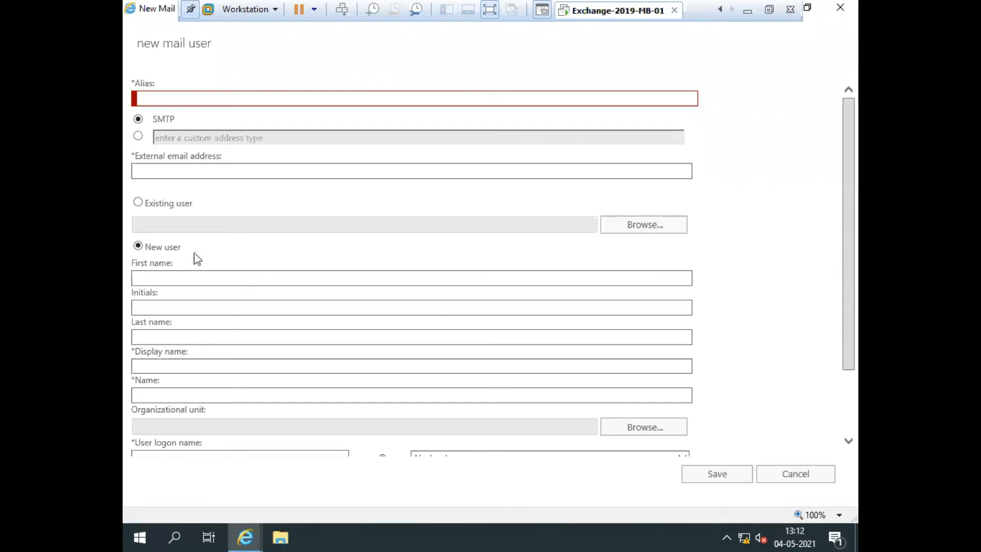
{"action": "left_click", "coordinate": [193, 99]}
{"action": "type", "text": "USer9"}
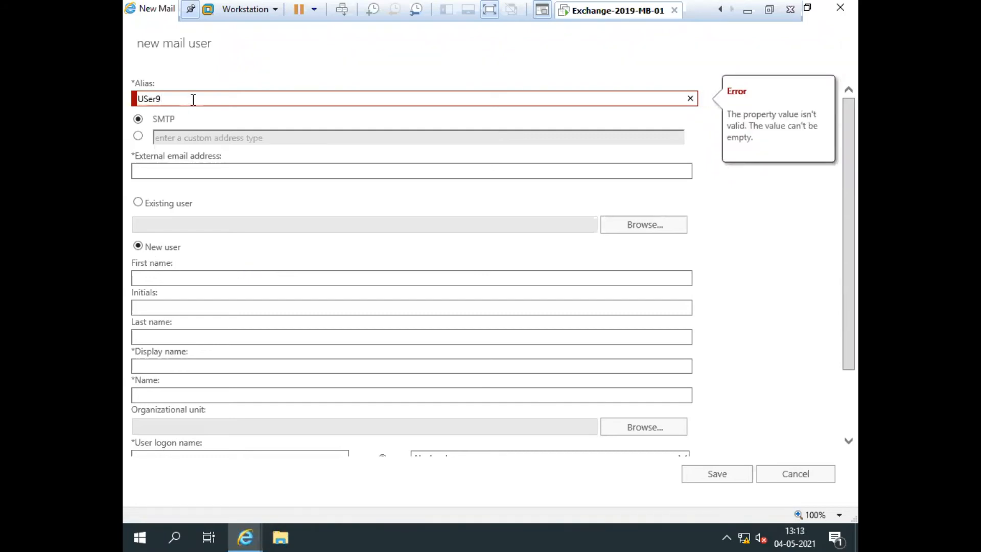
{"action": "key", "text": "Left"}
{"action": "key", "text": "Left"}
{"action": "key", "text": "Left"}
{"action": "key", "text": "Left"}
{"action": "key", "text": "Right"}
{"action": "key", "text": "BackSpace"}
{"action": "type", "text": "s"}
{"action": "key", "text": "Right"}
{"action": "key", "text": "Right"}
{"action": "key", "text": "shift+Right"}
{"action": "key", "text": "ctrl+a"}
{"action": "key", "text": "ctrl+c"}
{"action": "left_click", "coordinate": [175, 172]}
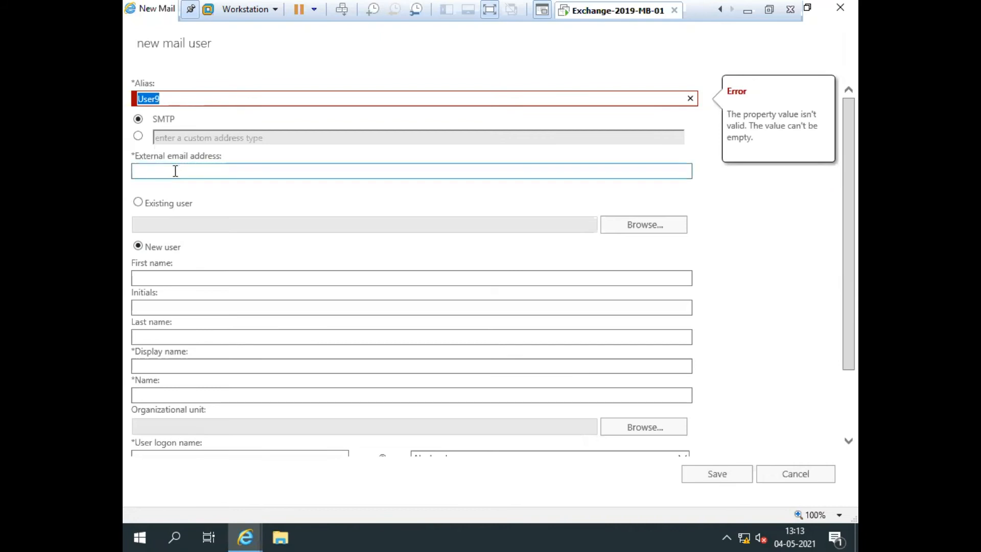
{"action": "key", "text": "ctrl+v"}
{"action": "type", "text": "@gmail.com"}
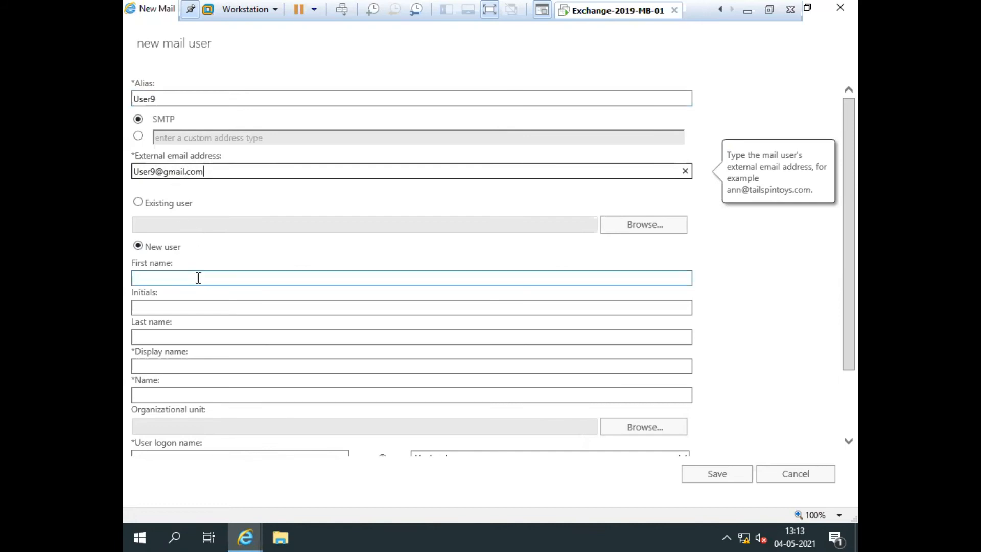
{"action": "left_click", "coordinate": [179, 283]}
{"action": "key", "text": "ctrl+v"}
{"action": "left_click", "coordinate": [178, 362]}
Set the organizational unit to Abc.local/Users.
{"action": "scroll", "coordinate": [237, 344], "scroll_direction": "down", "scroll_amount": 3}
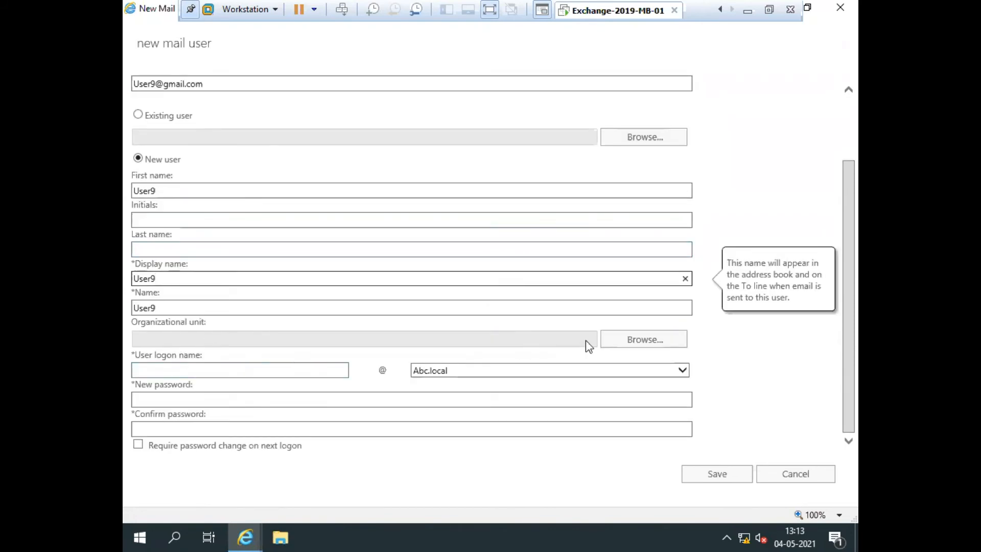
{"action": "left_click", "coordinate": [607, 340]}
{"action": "left_click", "coordinate": [424, 234]}
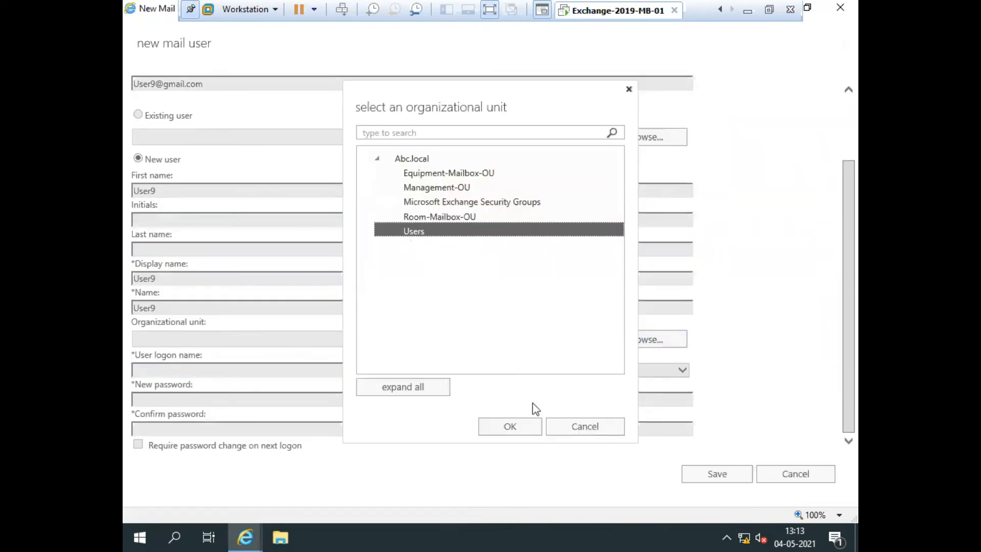
{"action": "left_click", "coordinate": [503, 426]}
{"action": "left_click", "coordinate": [238, 371]}
{"action": "type", "text": "User9"}
{"action": "left_click", "coordinate": [203, 398]}
{"action": "type", "text": "Abc@123"}
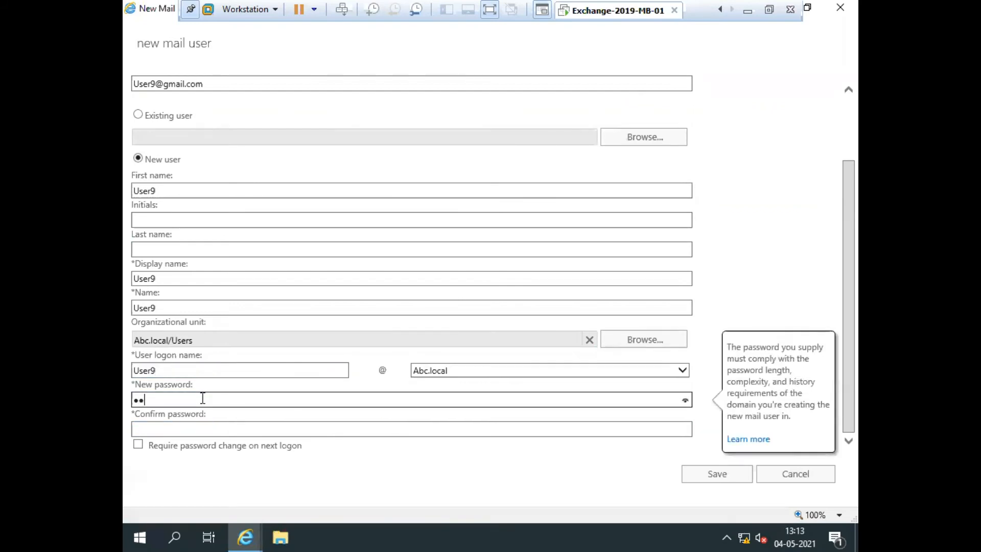
{"action": "key", "text": "Tab"}
{"action": "key", "text": "Tab"}
{"action": "type", "text": "Abc@123"}
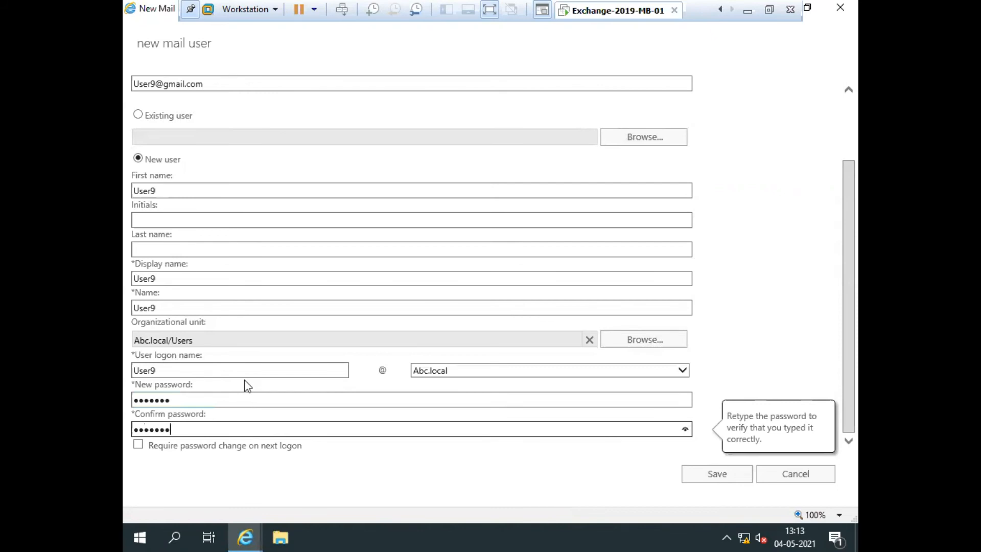
{"action": "scroll", "coordinate": [244, 380], "scroll_direction": "up", "scroll_amount": 3}
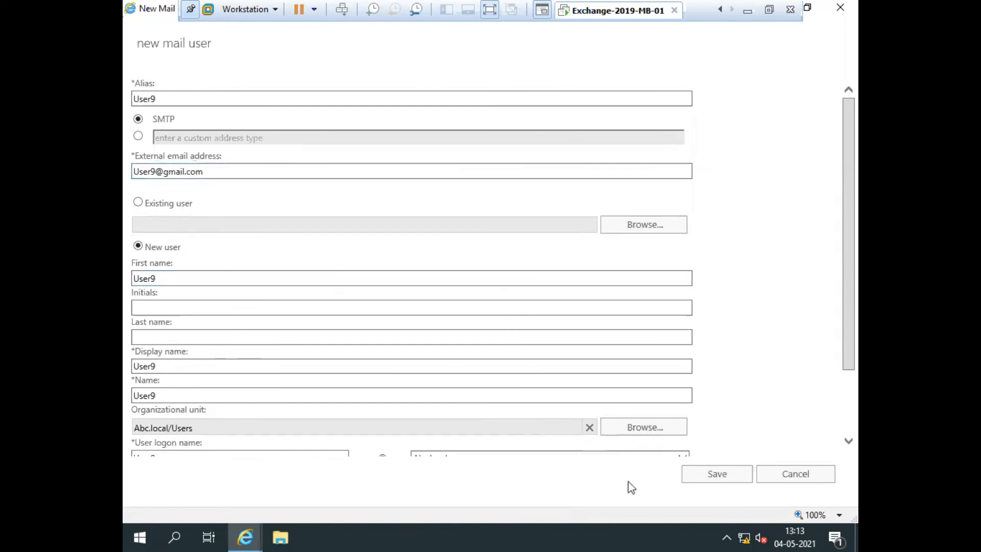
{"action": "left_click", "coordinate": [695, 478]}
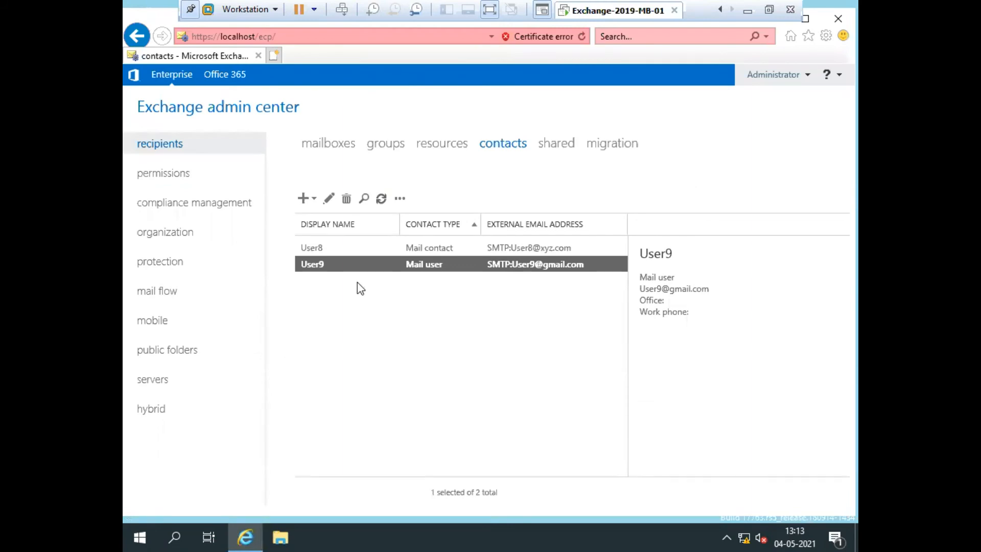
Open User9's properties and review its general, contact information and organization pages.
{"action": "left_click", "coordinate": [330, 200]}
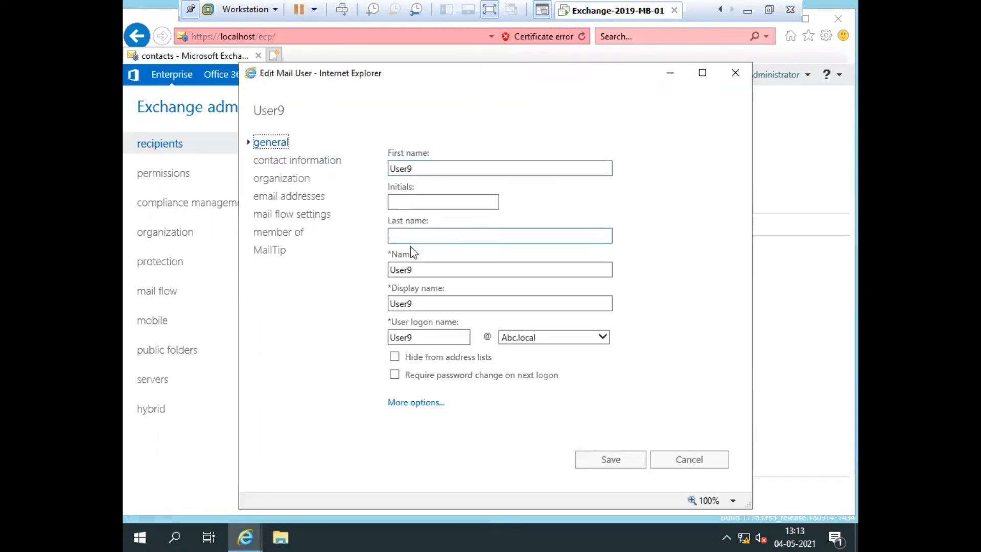
{"action": "left_click", "coordinate": [415, 408]}
{"action": "left_click", "coordinate": [412, 407]}
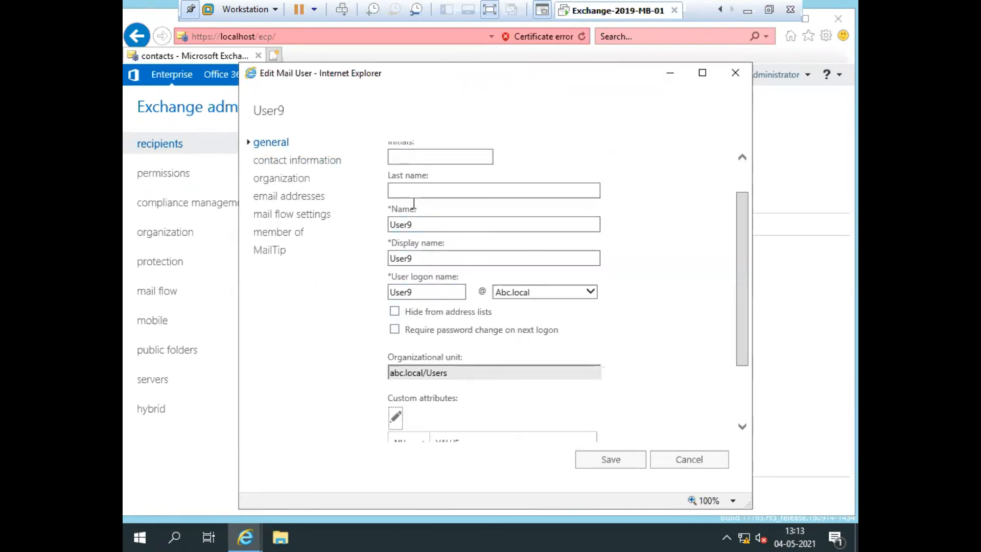
{"action": "scroll", "coordinate": [462, 250], "scroll_direction": "up", "scroll_amount": 2}
{"action": "scroll", "coordinate": [467, 325], "scroll_direction": "down", "scroll_amount": 2}
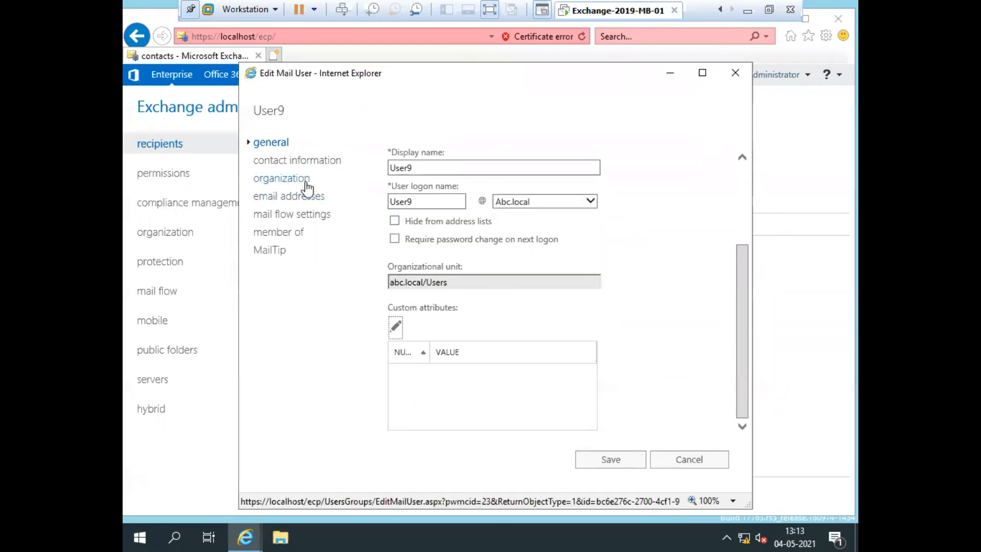
{"action": "left_click", "coordinate": [292, 162]}
{"action": "scroll", "coordinate": [476, 277], "scroll_direction": "down", "scroll_amount": 1}
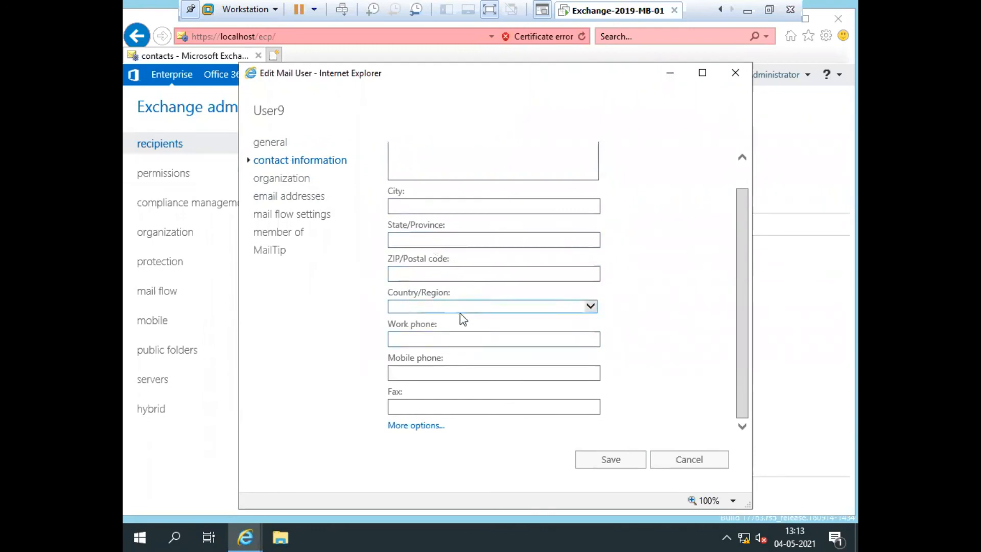
{"action": "left_click", "coordinate": [408, 427]}
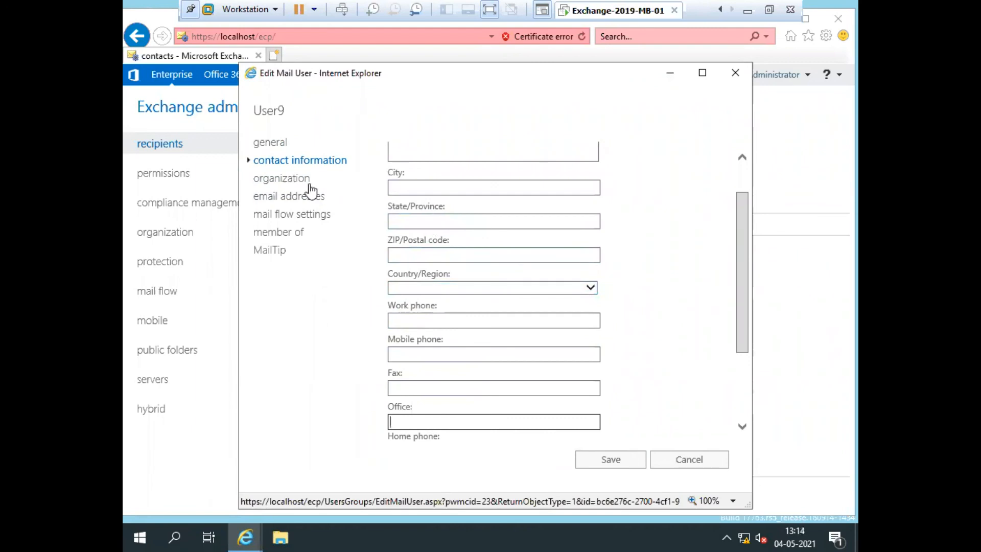
{"action": "left_click", "coordinate": [284, 179]}
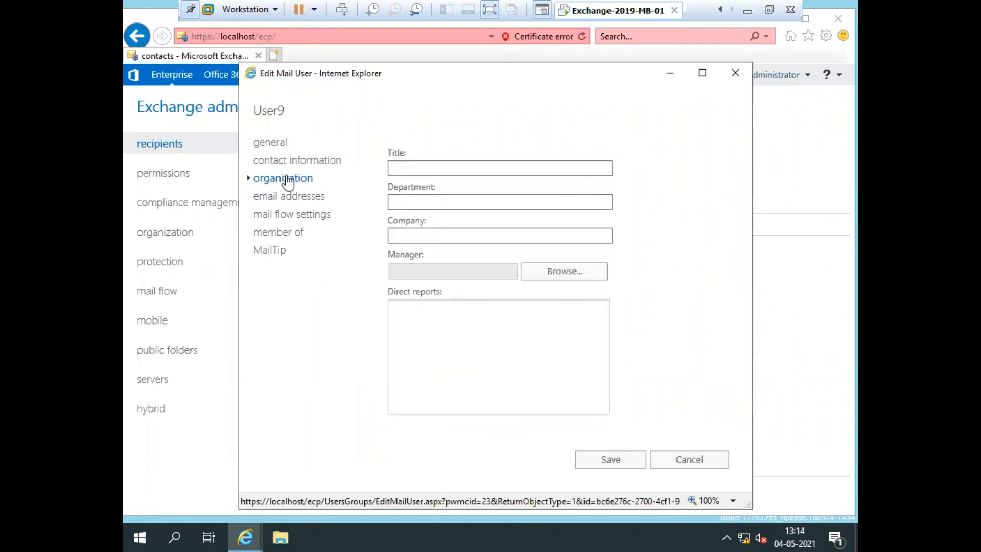
{"action": "left_click", "coordinate": [271, 199]}
{"action": "left_click", "coordinate": [431, 311]}
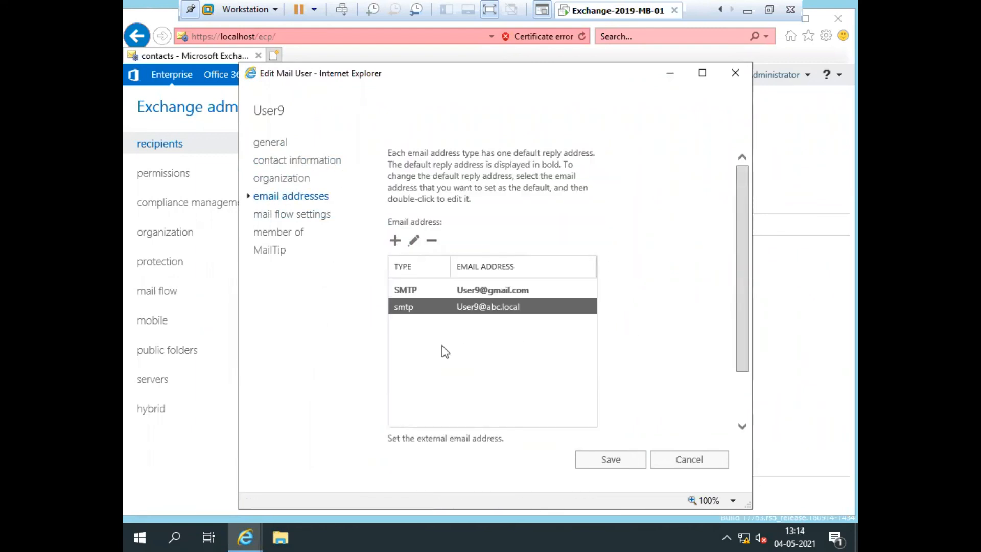
{"action": "left_click", "coordinate": [499, 293]}
{"action": "left_click", "coordinate": [496, 311]}
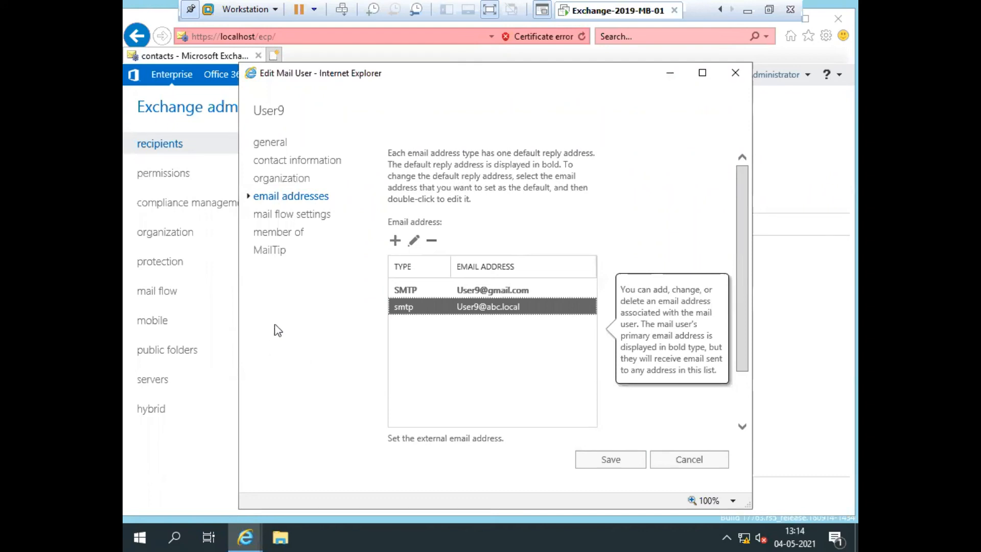
{"action": "left_click", "coordinate": [603, 461]}
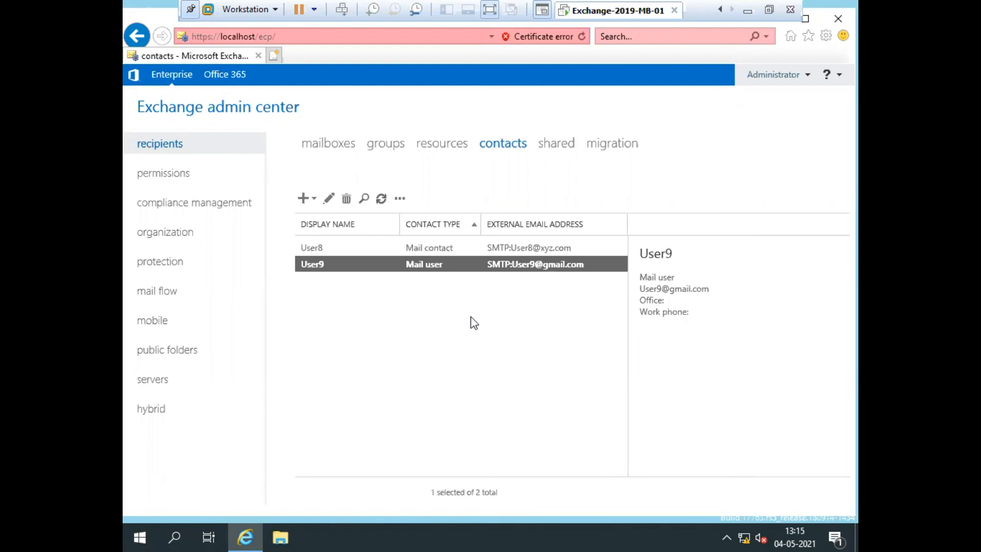
Select User8 to view its details, then clear the selection in the list.
{"action": "left_click", "coordinate": [524, 250]}
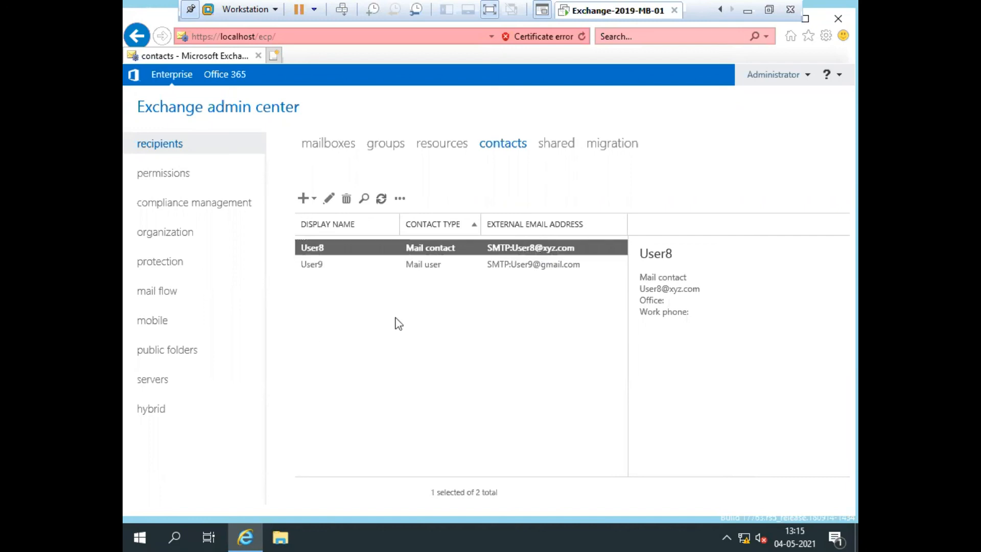
{"action": "left_click", "coordinate": [444, 327]}
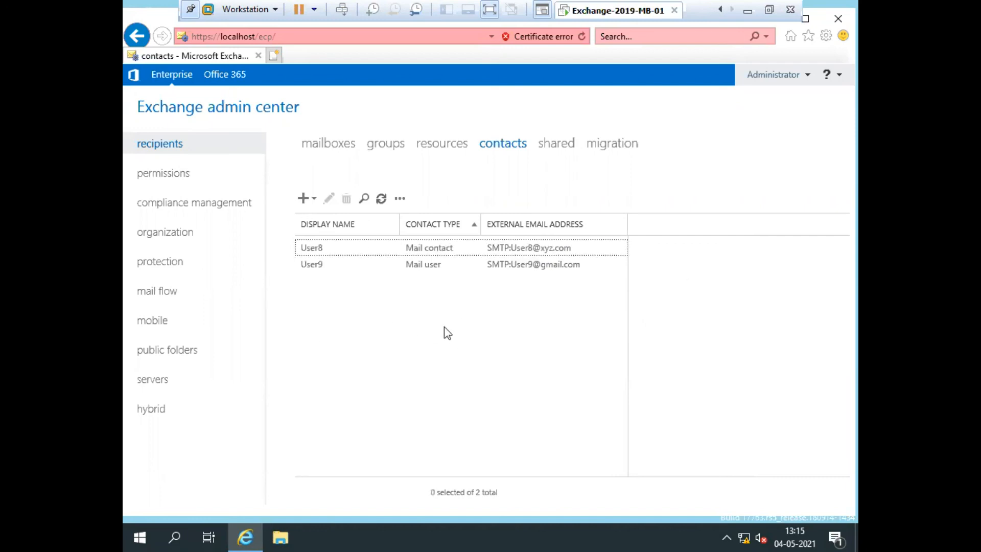